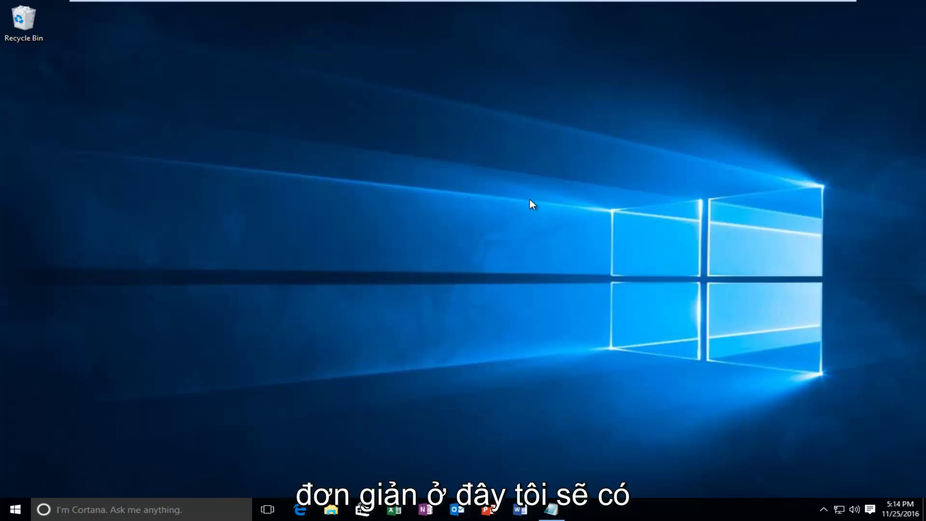
# Step: Restore the Notepad window with the registry text and drag it to the screen centre
pyautogui.click(551, 509)
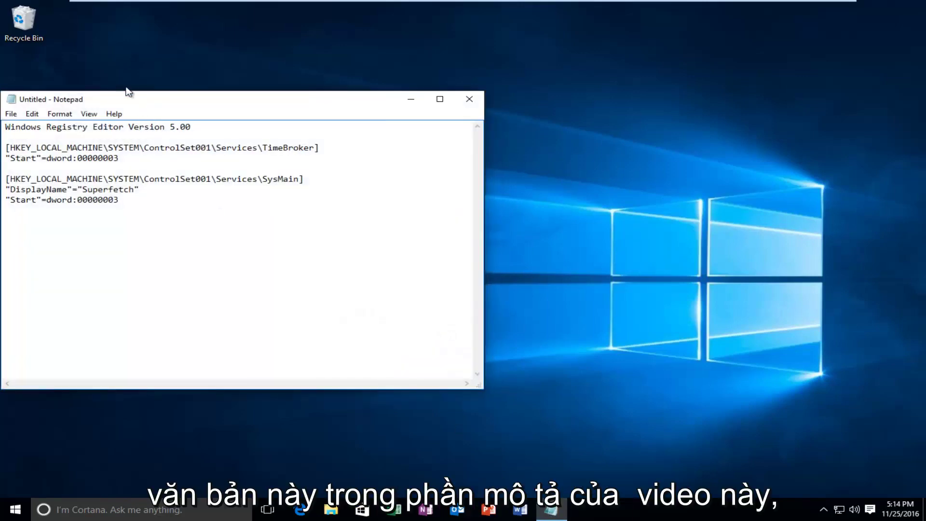
pyautogui.moveTo(133, 99); pyautogui.dragTo(365, 103)
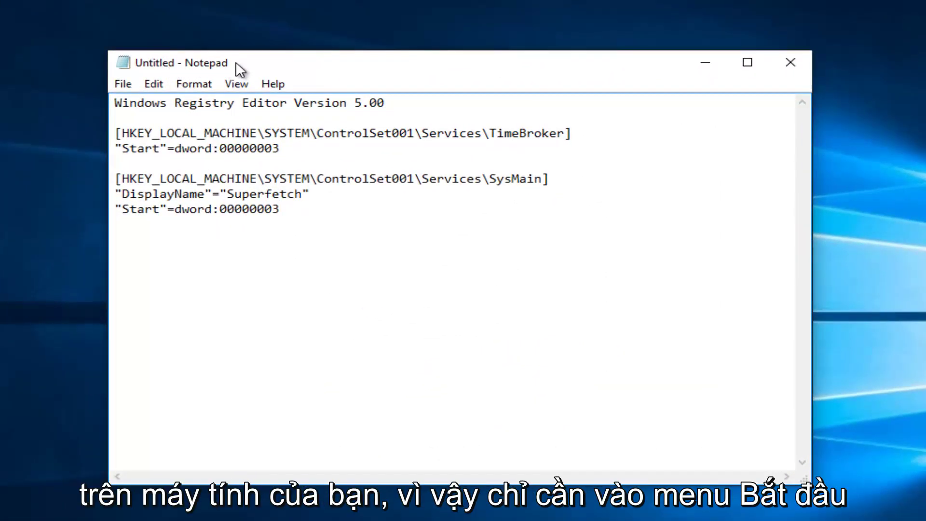
pyautogui.press('super')
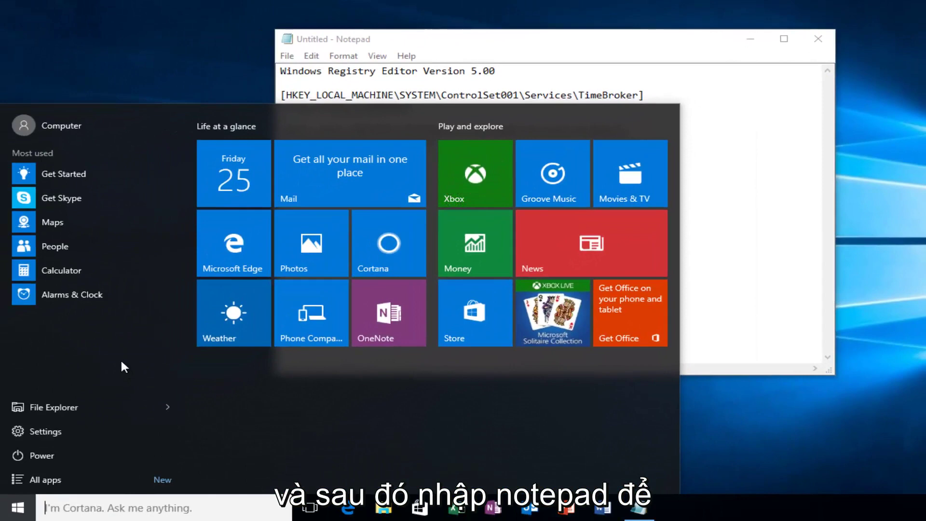
pyautogui.write('notepad')
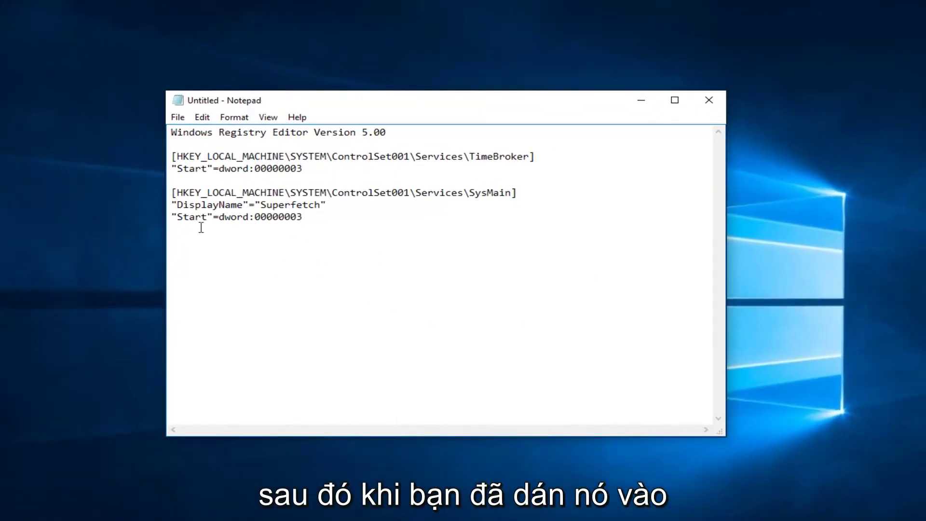
pyautogui.rightClick(410, 275)
pyautogui.click(364, 255)
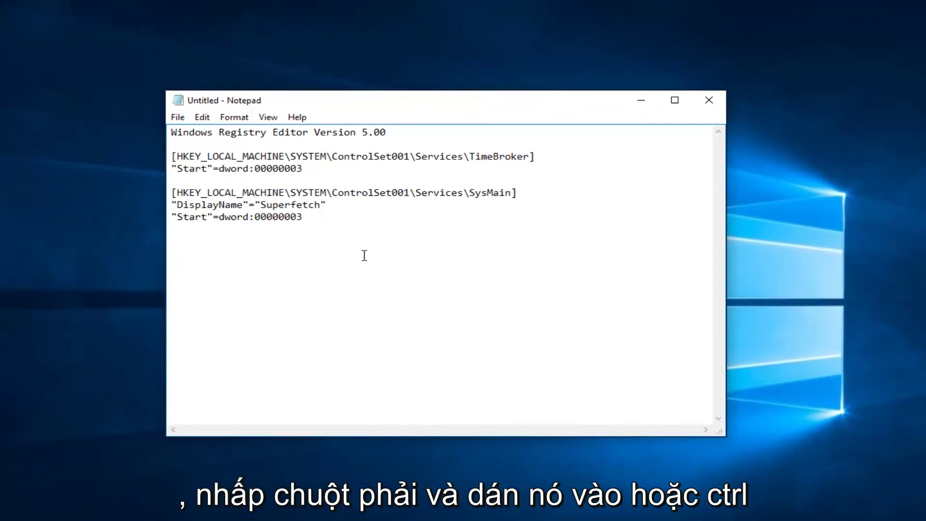
# Step: Start Save As for the registry text with Save as type set to All Files
pyautogui.click(178, 120)
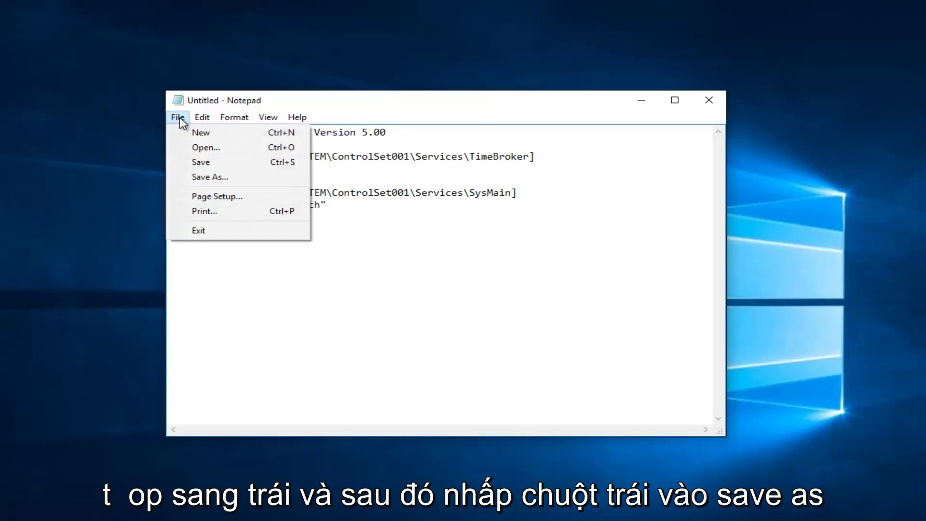
pyautogui.click(205, 179)
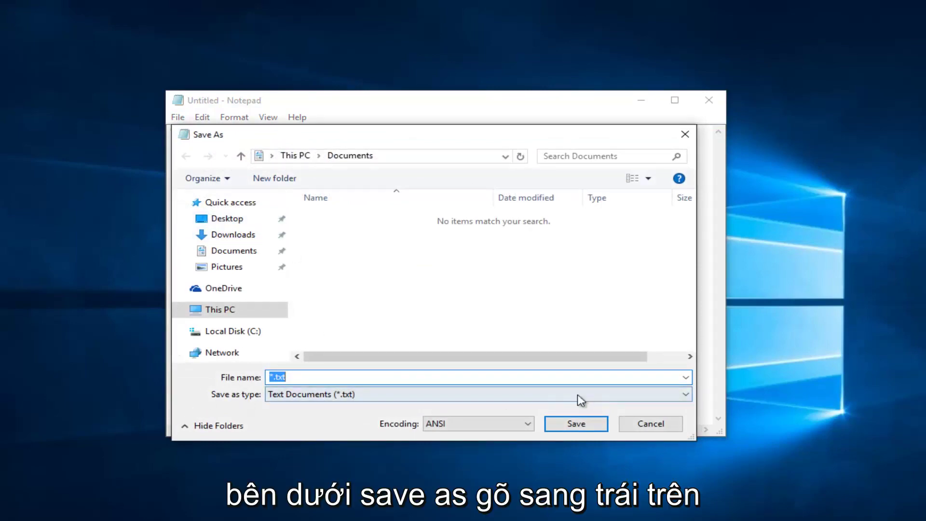
pyautogui.click(686, 395)
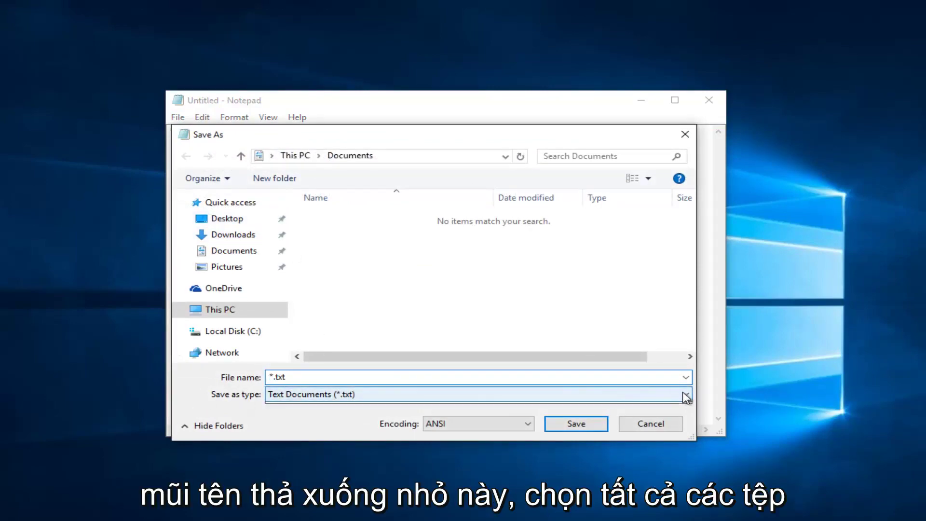
pyautogui.click(283, 423)
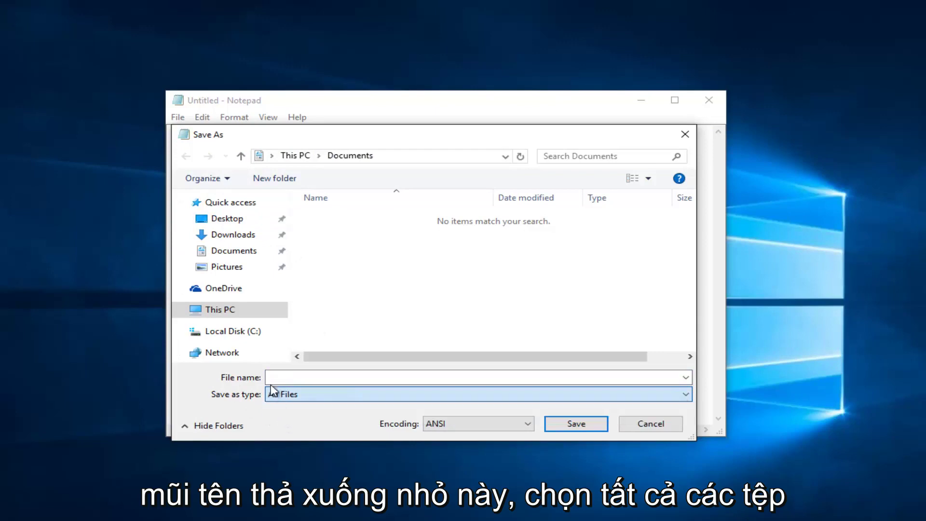
pyautogui.click(274, 377)
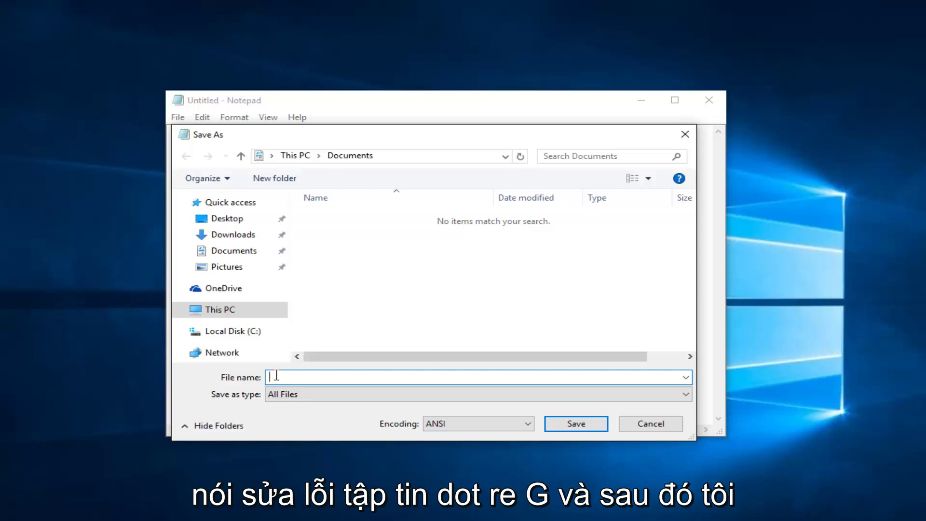
pyautogui.write('fixfile')
pyautogui.write('.re')
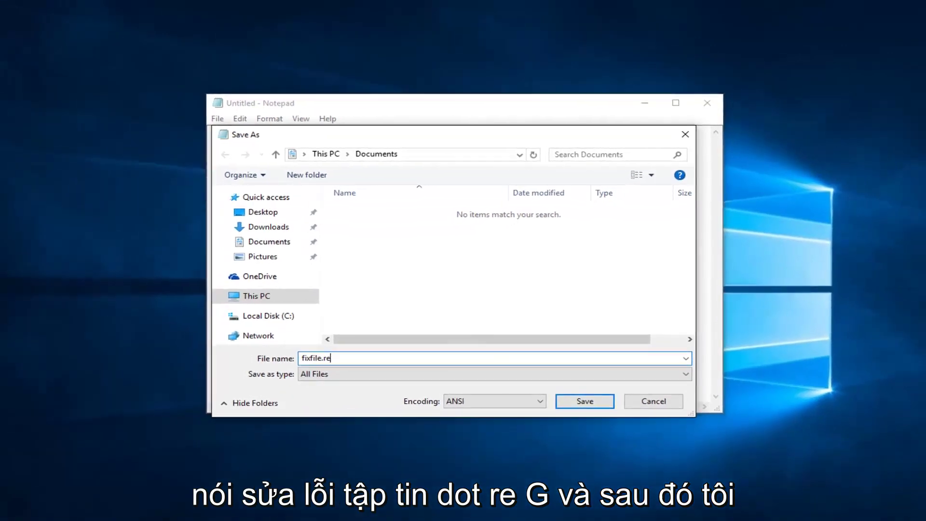
pyautogui.write('g')
# Step: Save the text as fixfile.reg on the Desktop
pyautogui.press('Tab')
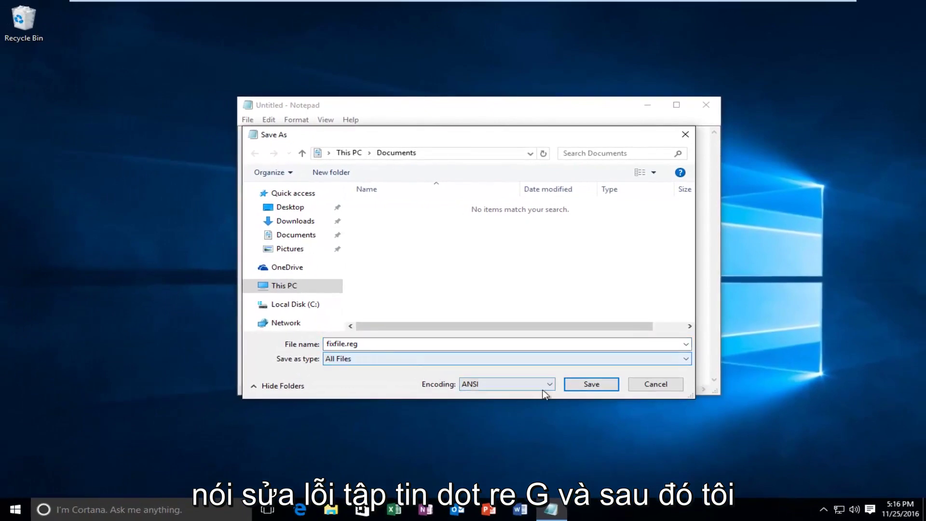
pyautogui.click(289, 208)
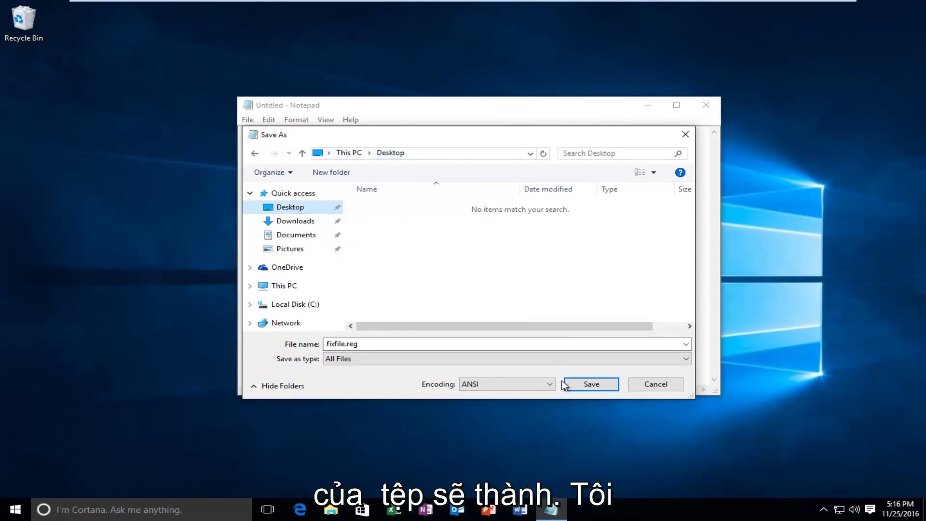
pyautogui.click(583, 385)
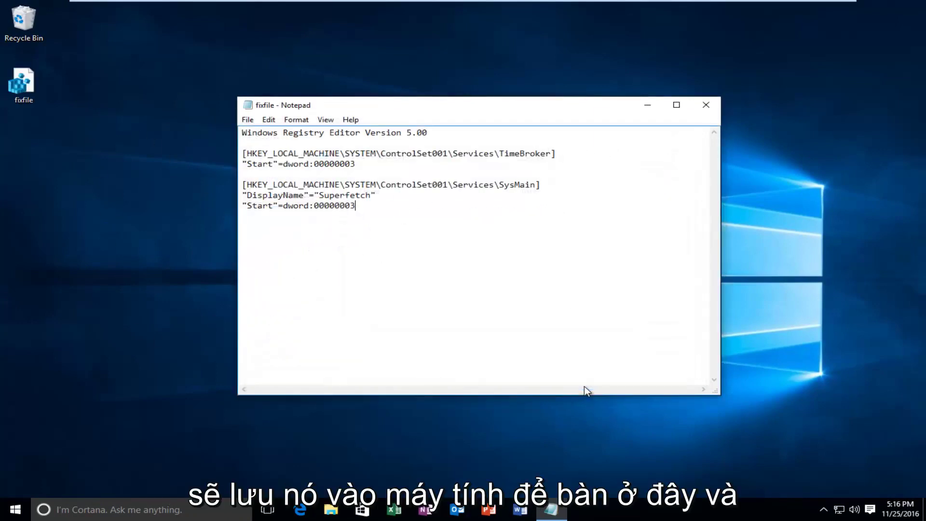
# Step: Close Notepad, run fixfile.reg from the desktop and confirm the UAC, merge and success prompts
pyautogui.click(703, 105)
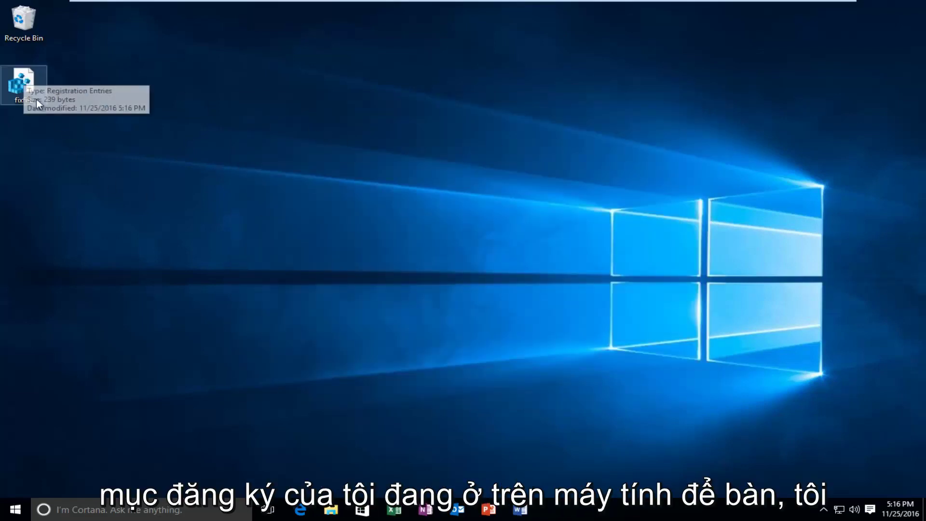
pyautogui.doubleClick(28, 89)
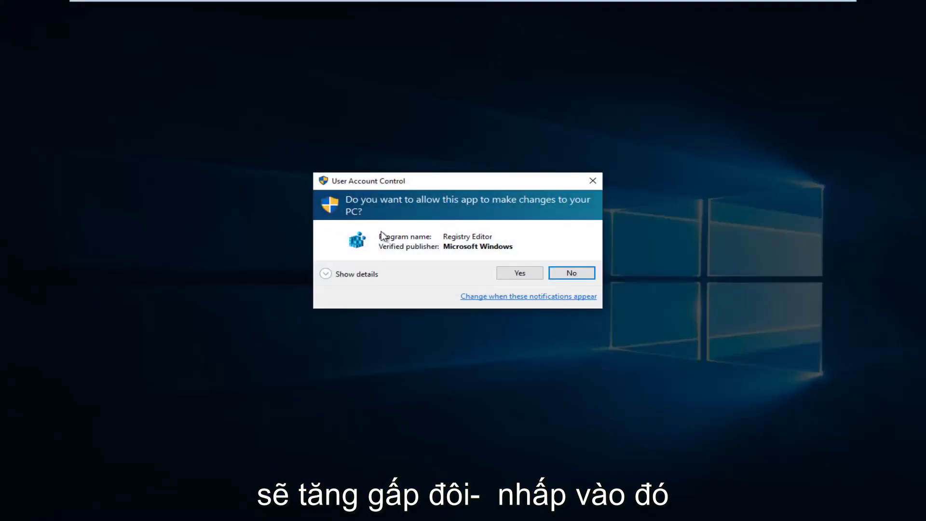
pyautogui.click(509, 268)
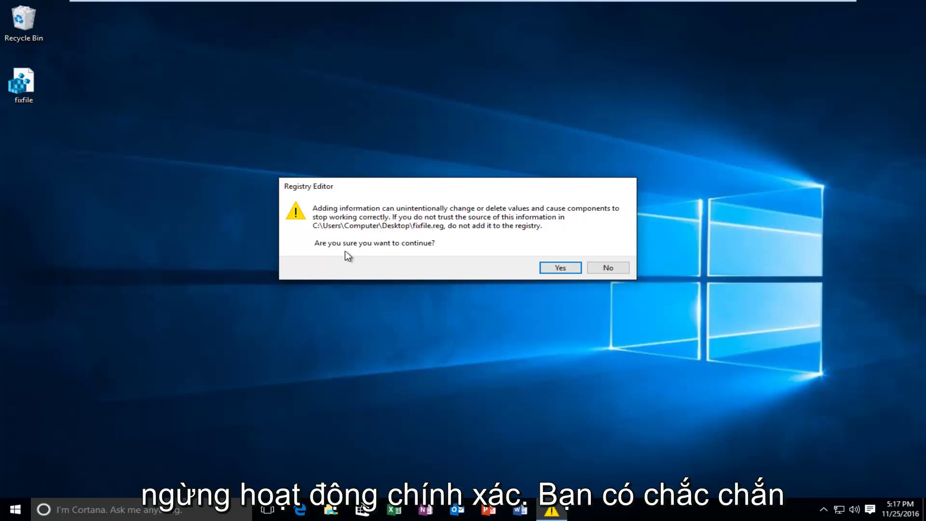
pyautogui.click(557, 268)
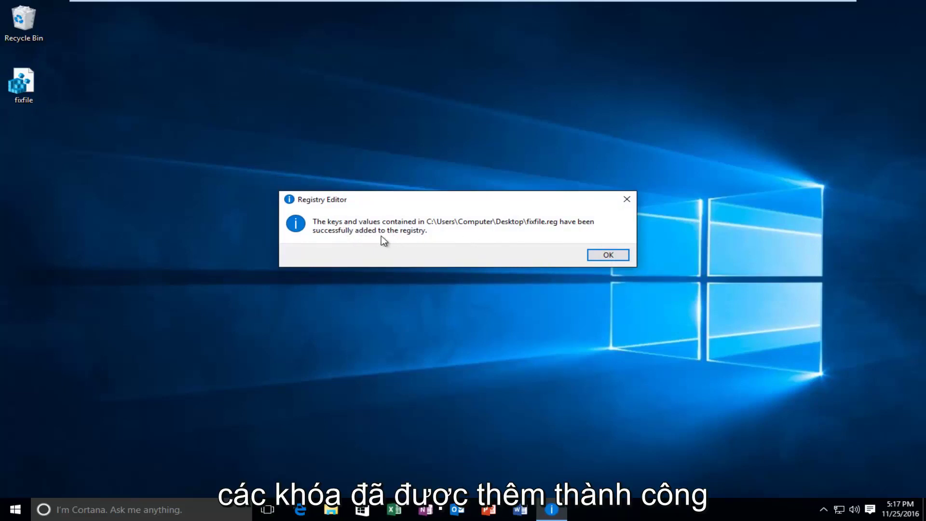
pyautogui.click(603, 257)
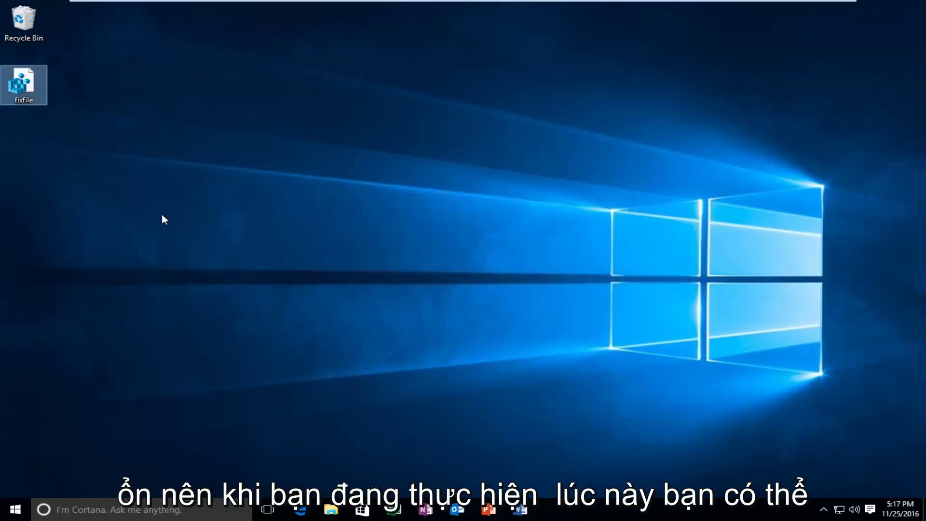
pyautogui.click(162, 220)
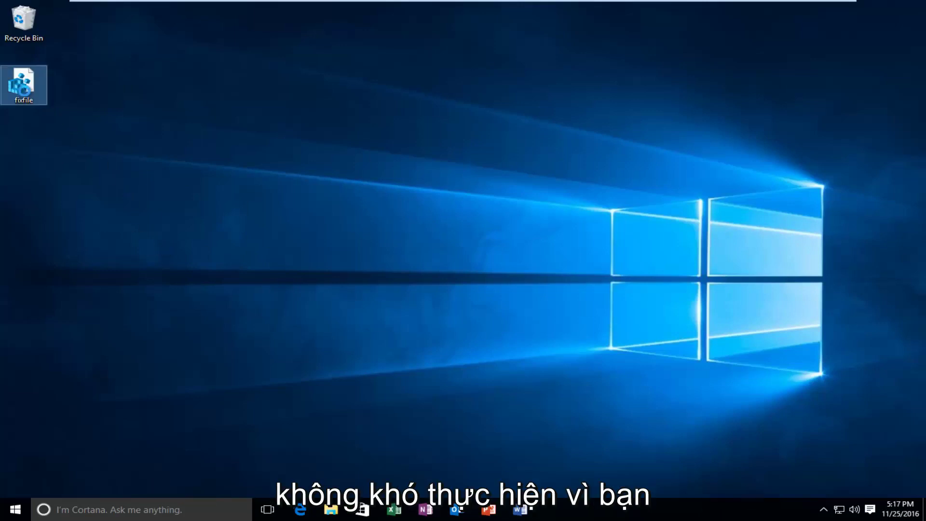
# Step: Open fixfile.reg with Notepad via Open with > More apps
pyautogui.rightClick(23, 92)
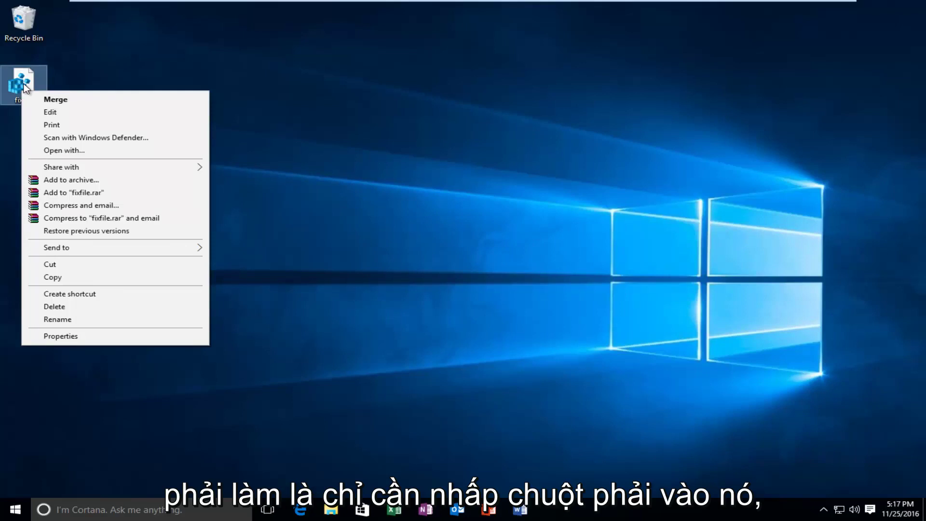
pyautogui.click(64, 152)
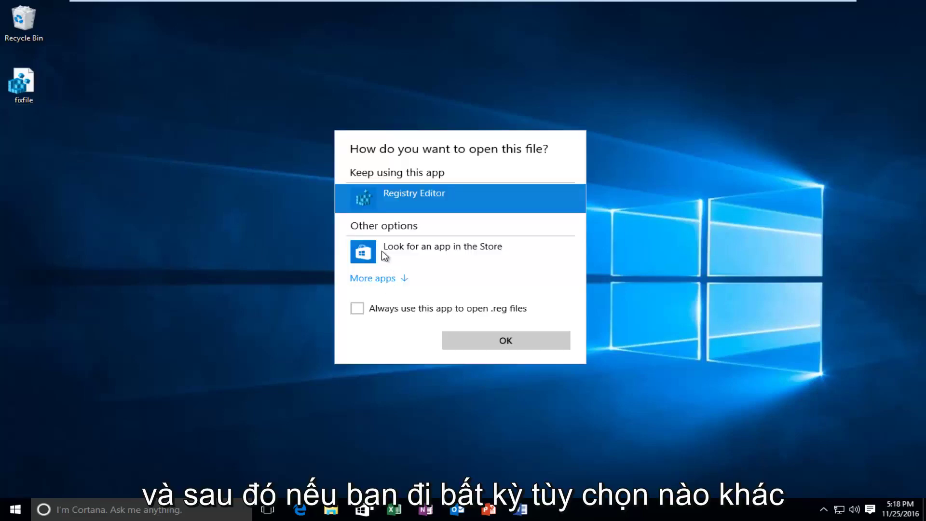
pyautogui.click(392, 279)
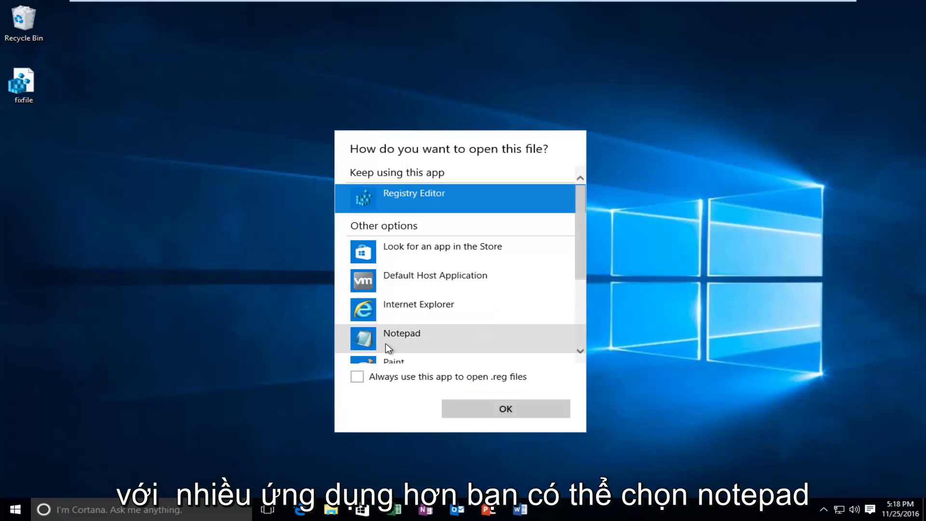
pyautogui.click(388, 348)
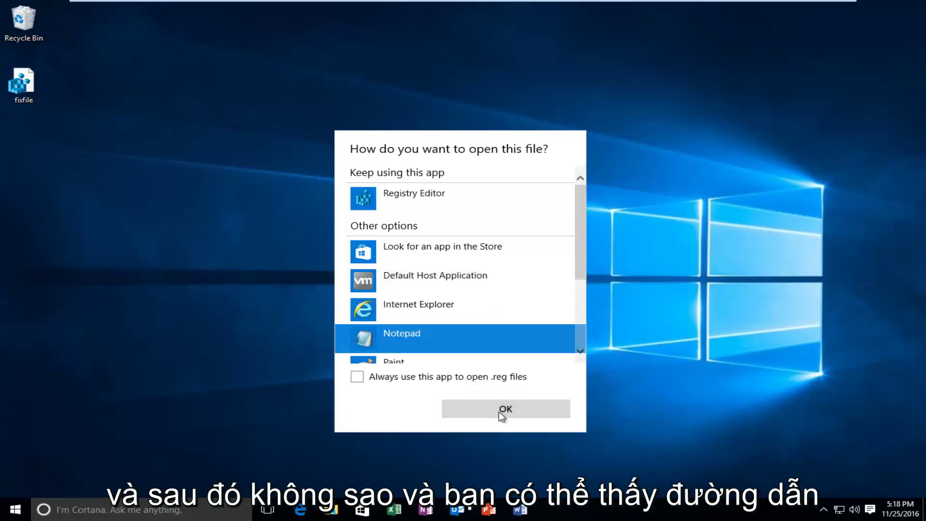
pyautogui.click(499, 412)
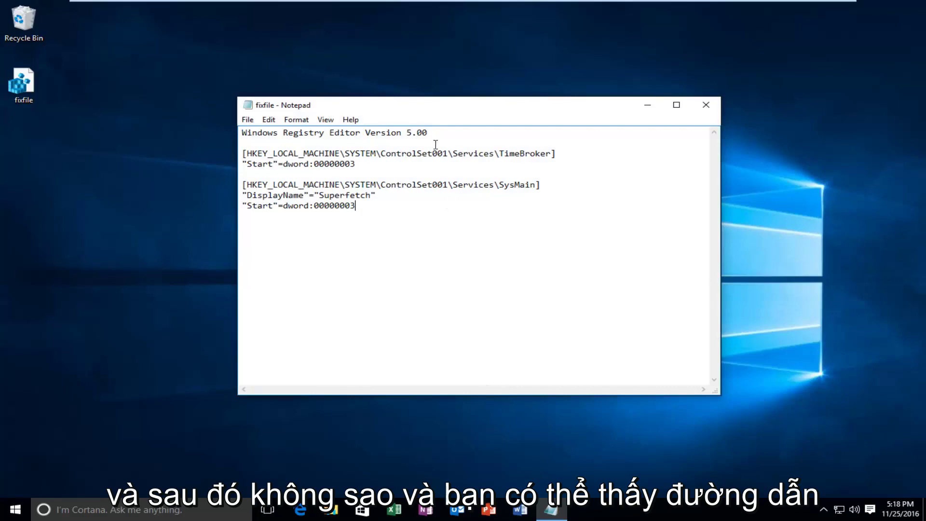
# Step: Briefly select the first key lines, deselect, and close Notepad to return to the desktop
pyautogui.moveTo(351, 153); pyautogui.dragTo(324, 153)
pyautogui.moveTo(403, 159); pyautogui.dragTo(474, 178)
pyautogui.click(411, 219)
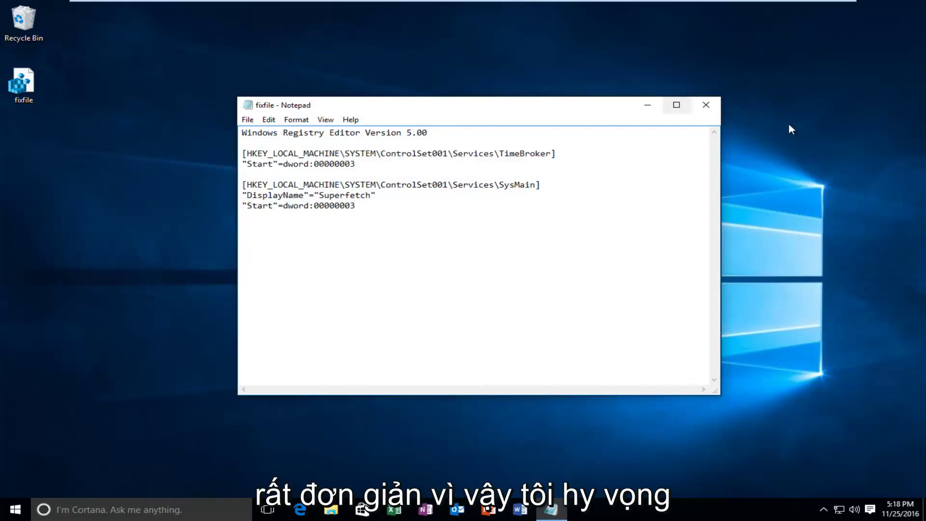
pyautogui.click(706, 104)
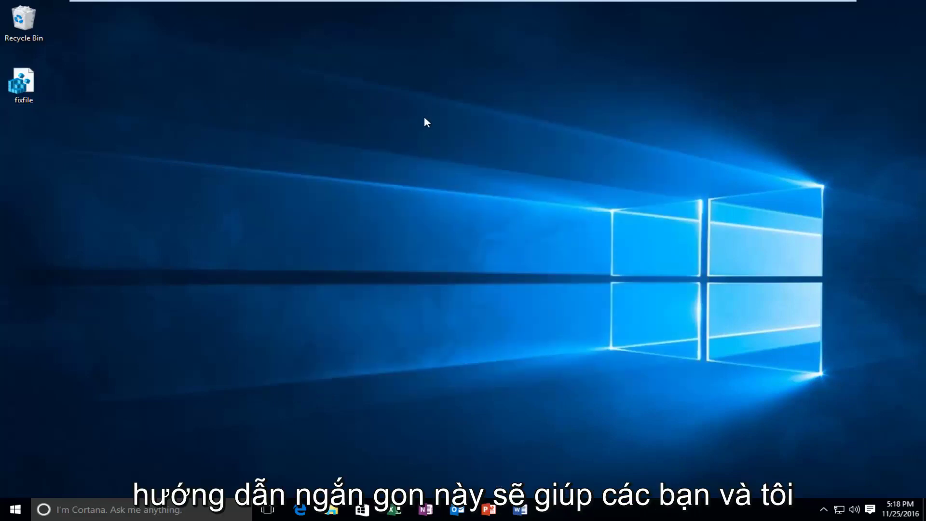